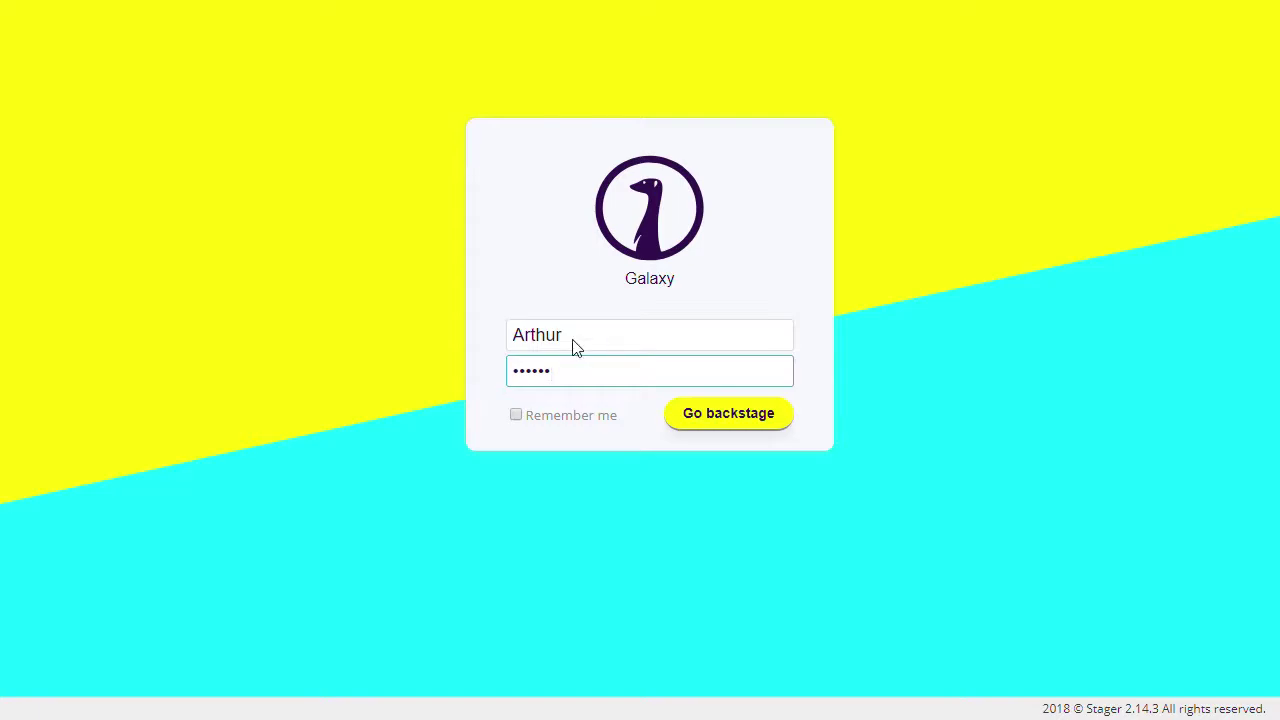
Submit the Galaxy login to open the backstage June 2018 events calendar
key(Return)
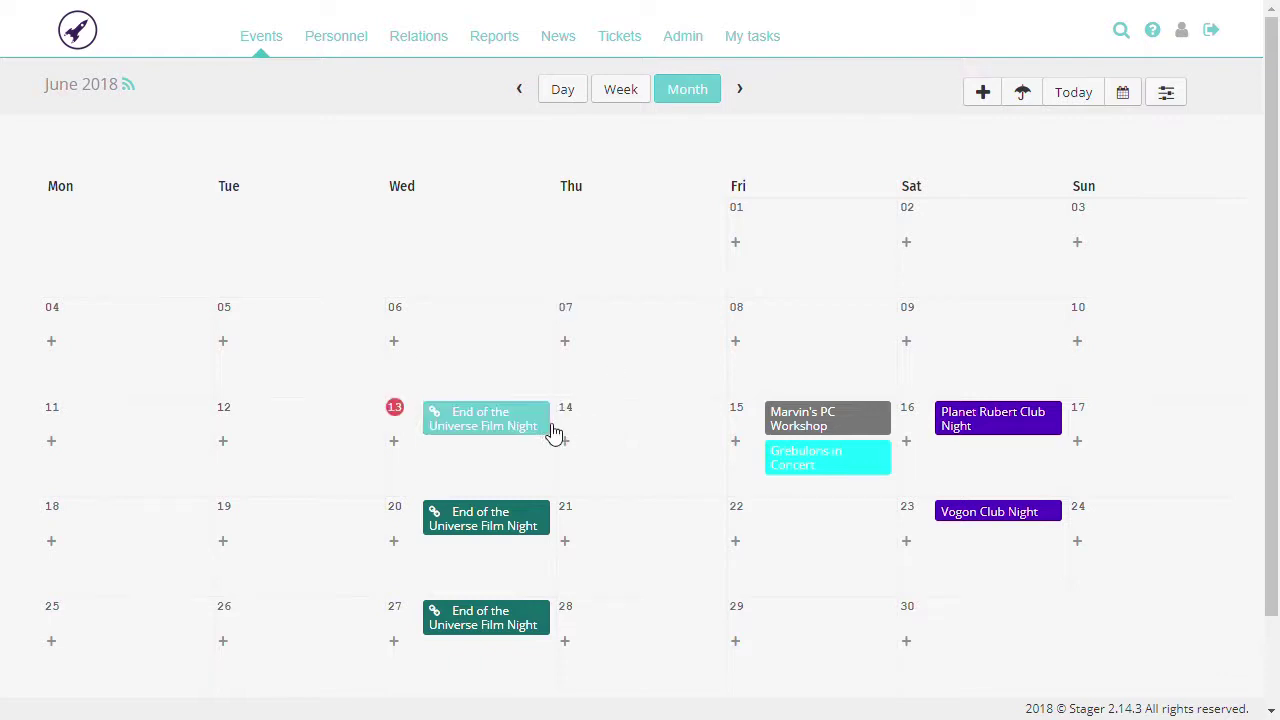
View the 13 June End of the Universe Film Night details, then go to Admin
mouse_move(551, 434)
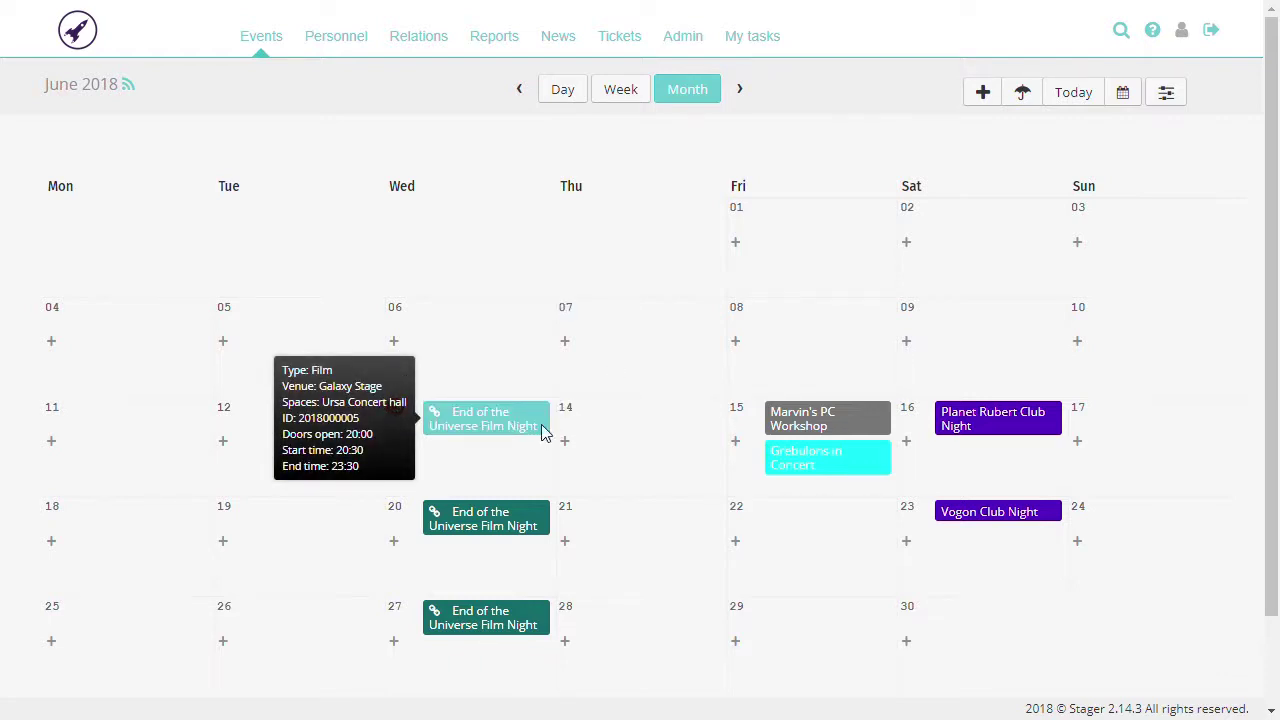
click(548, 414)
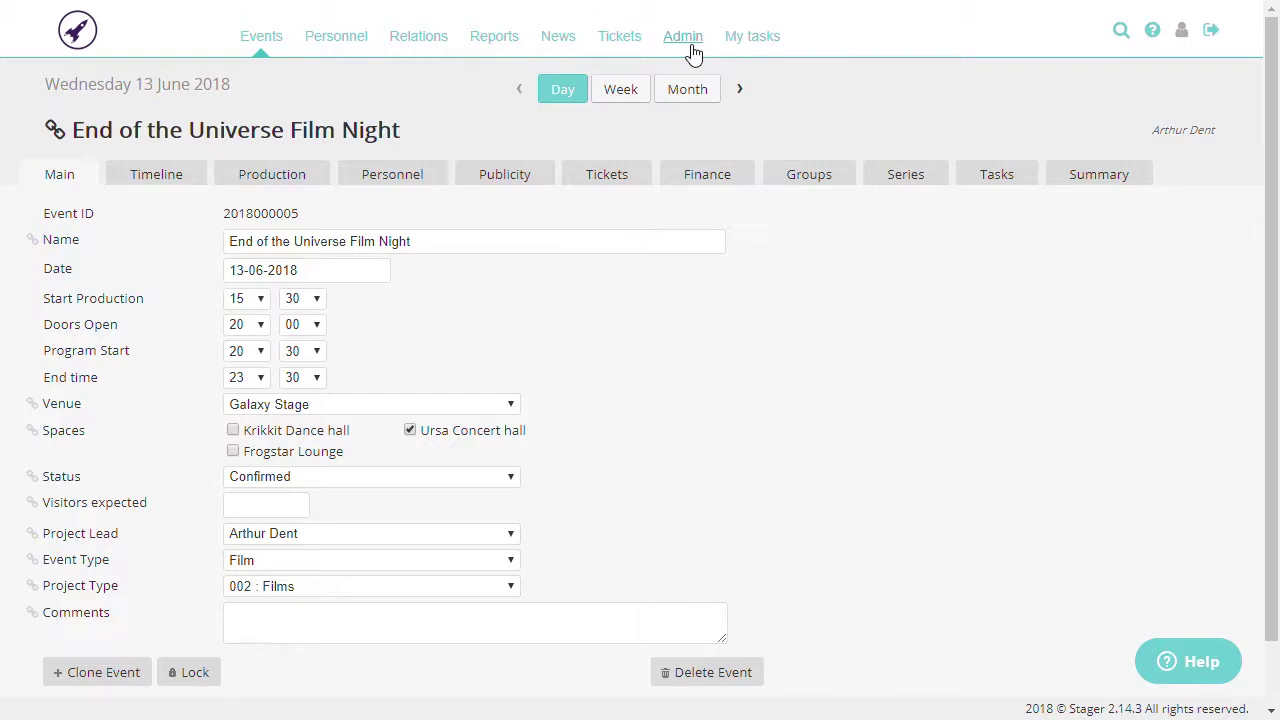
click(683, 37)
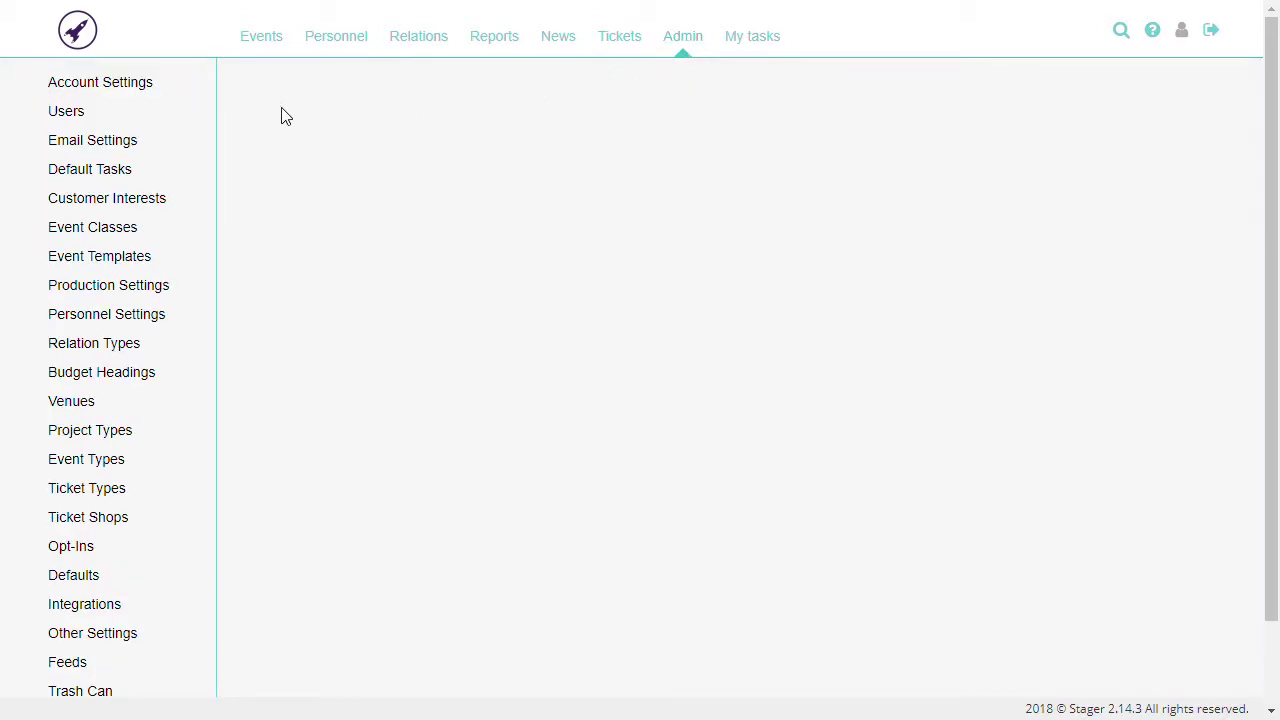
Add a backstage user with username, full name and e-mail address, and send the invitation
click(199, 126)
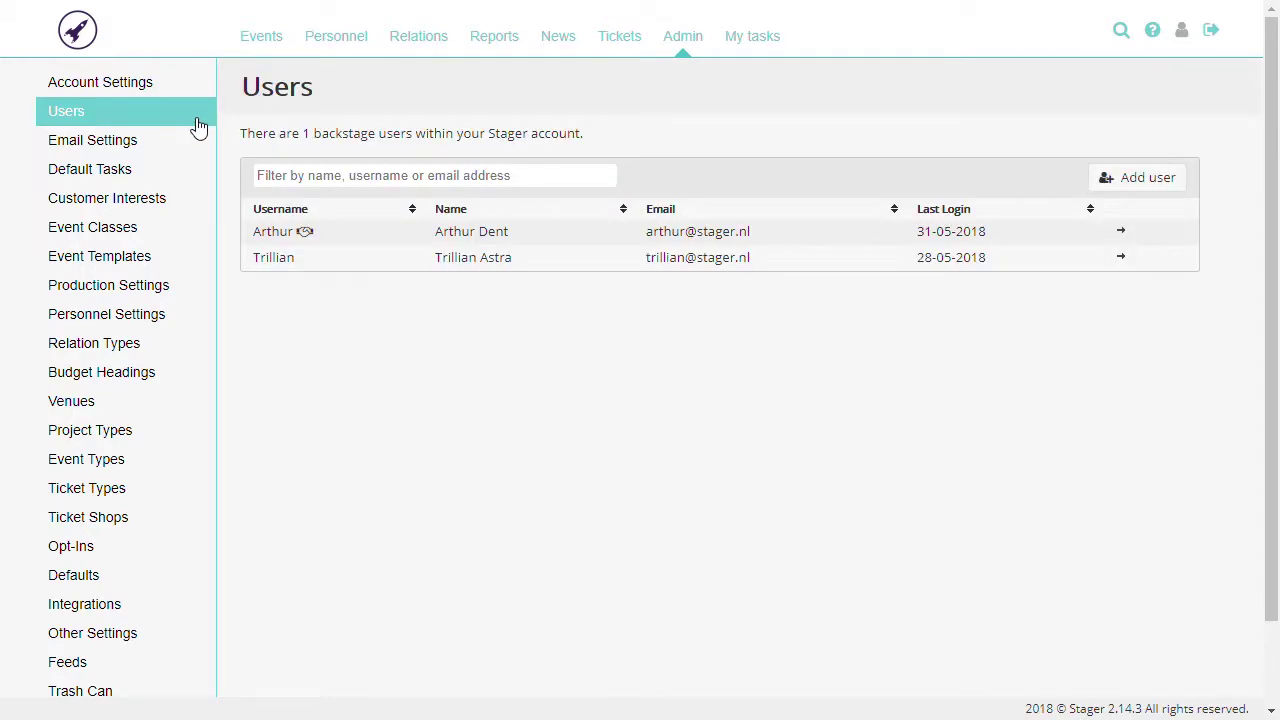
click(1123, 185)
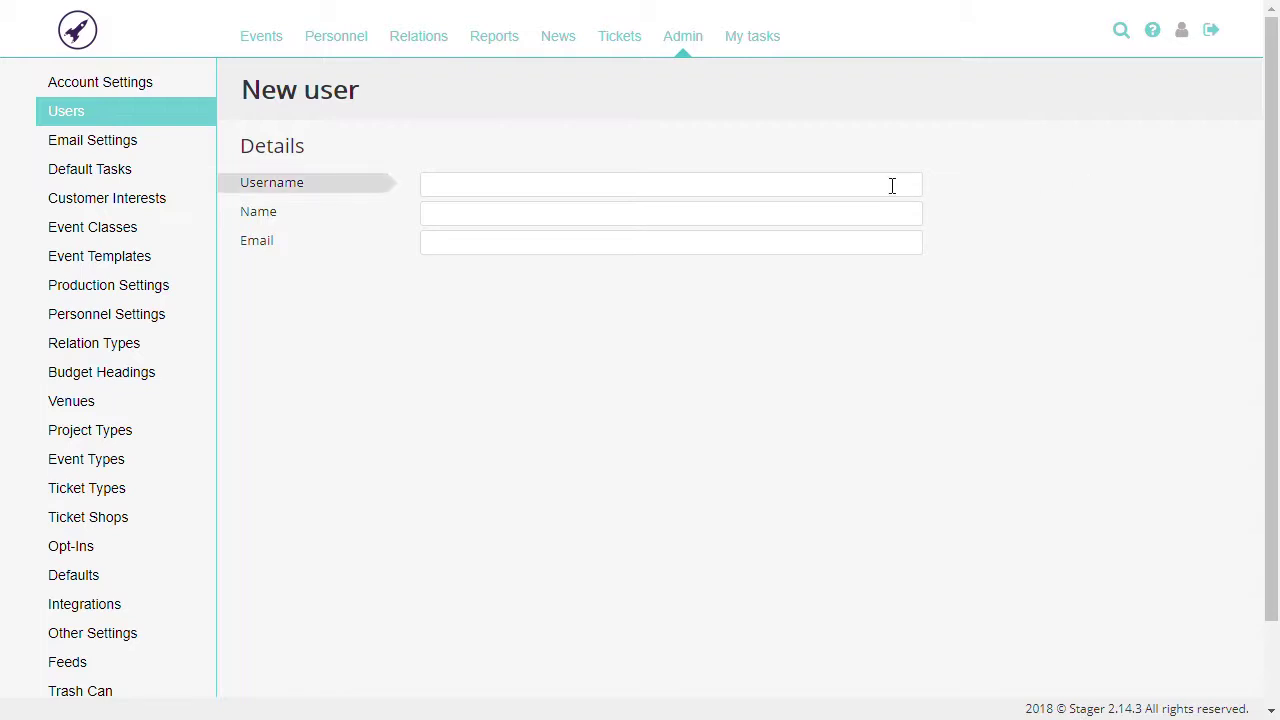
click(892, 185)
text(Zaphod)
key(Tab)
text(Zapho)
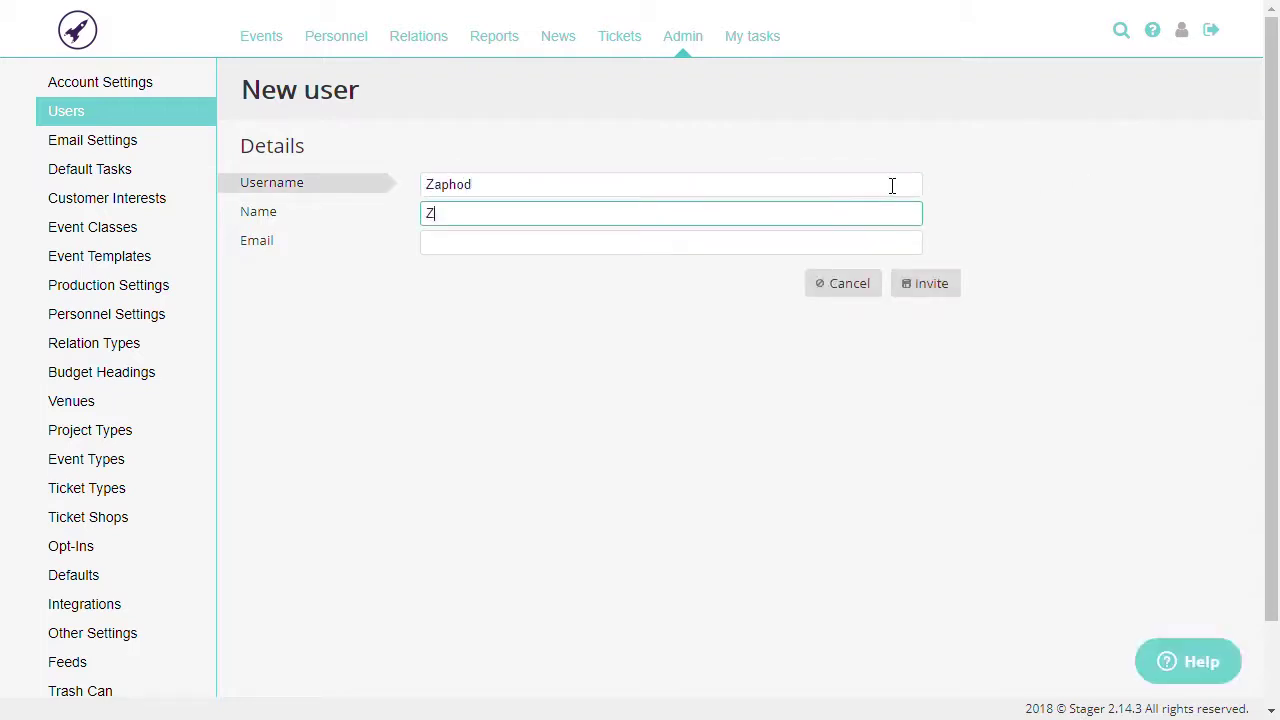
text(d B)
key(Tab)
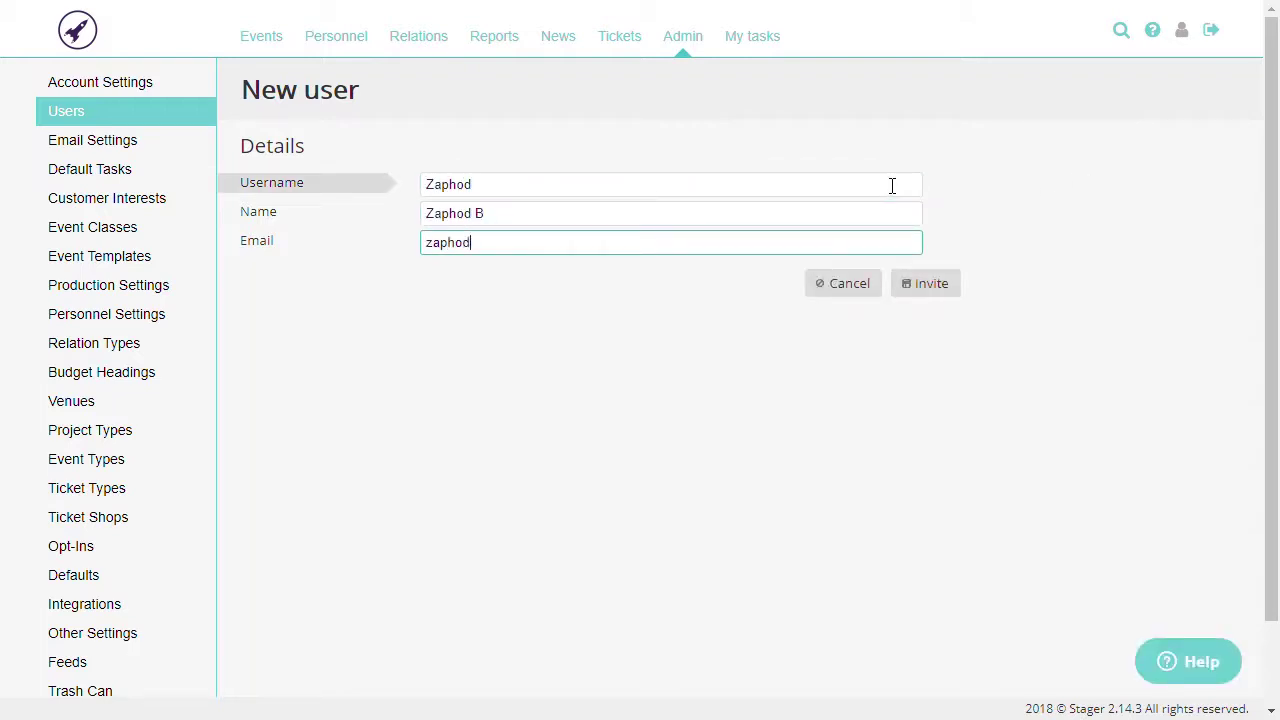
click(931, 287)
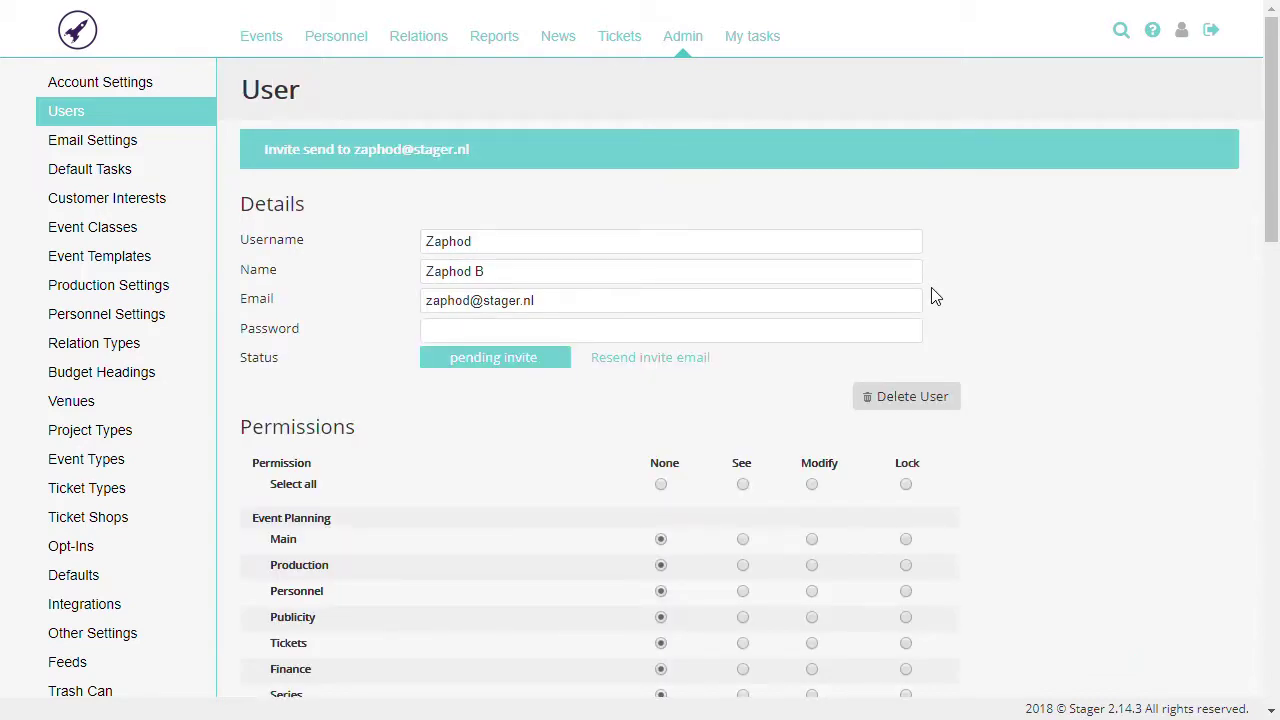
Grant the new user Modify on all permissions, lock Main event planning, and save
scroll(1069, 271, down, 3)
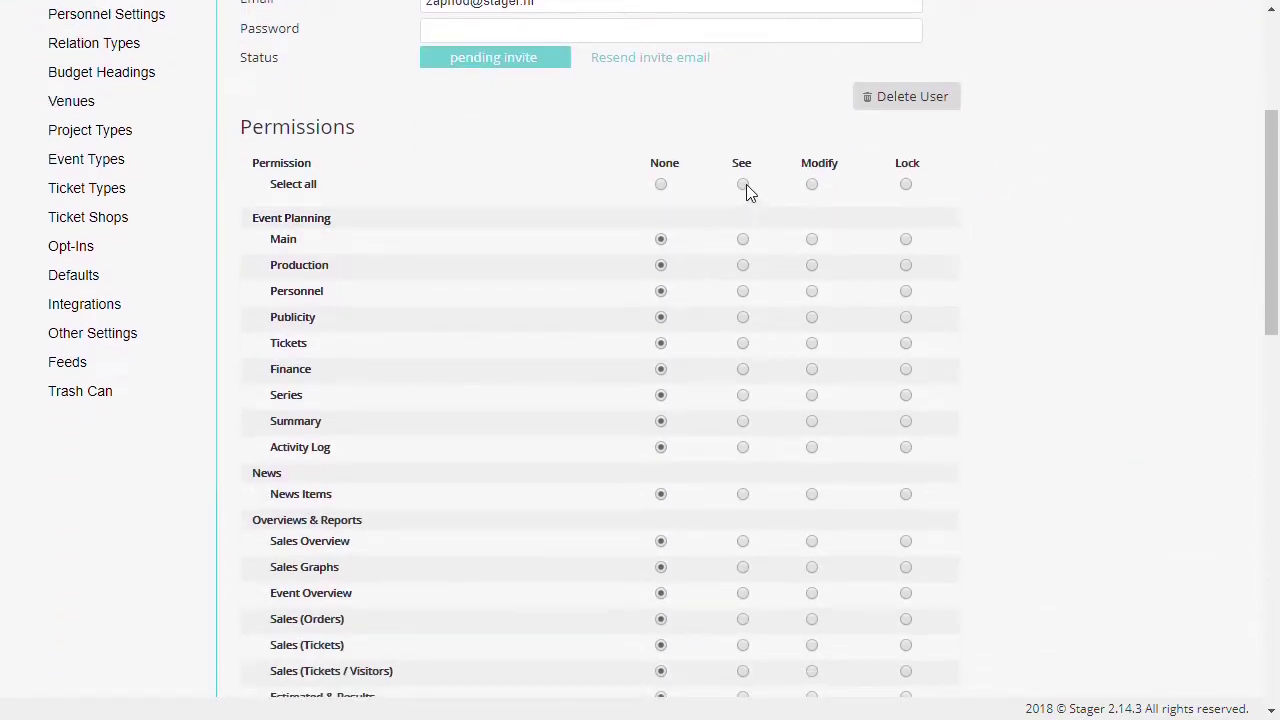
click(744, 185)
click(812, 186)
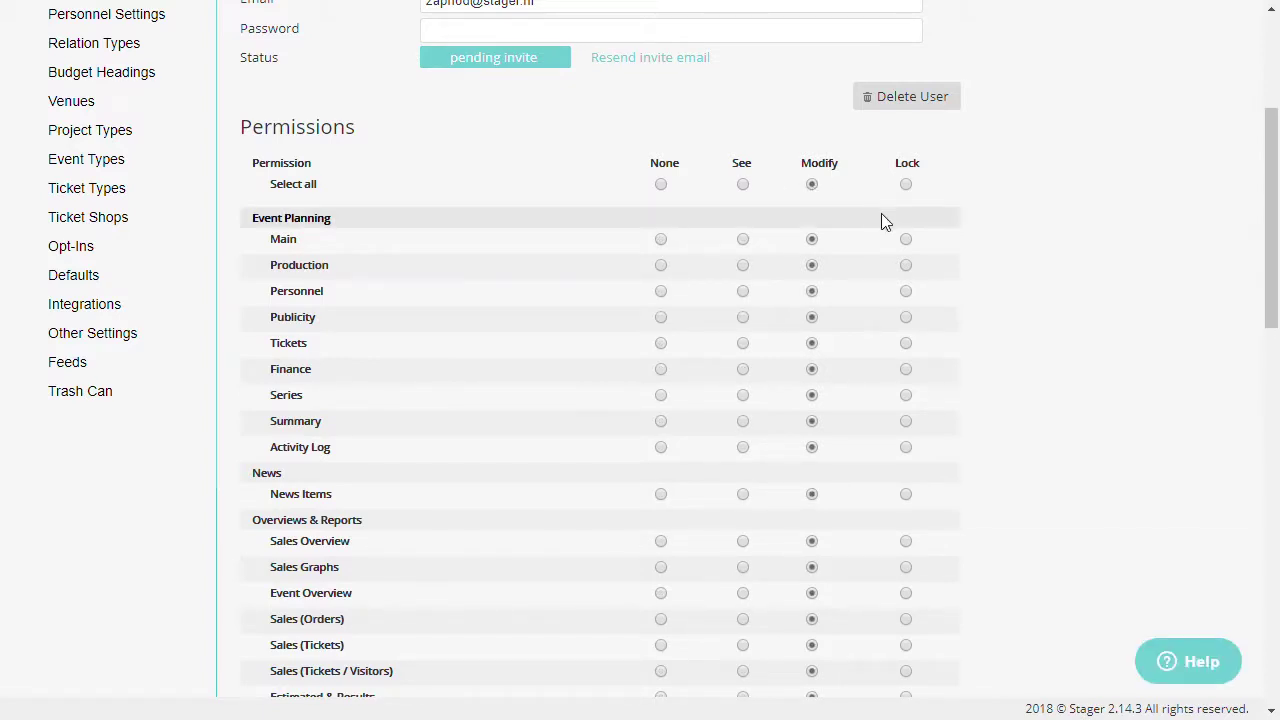
click(906, 240)
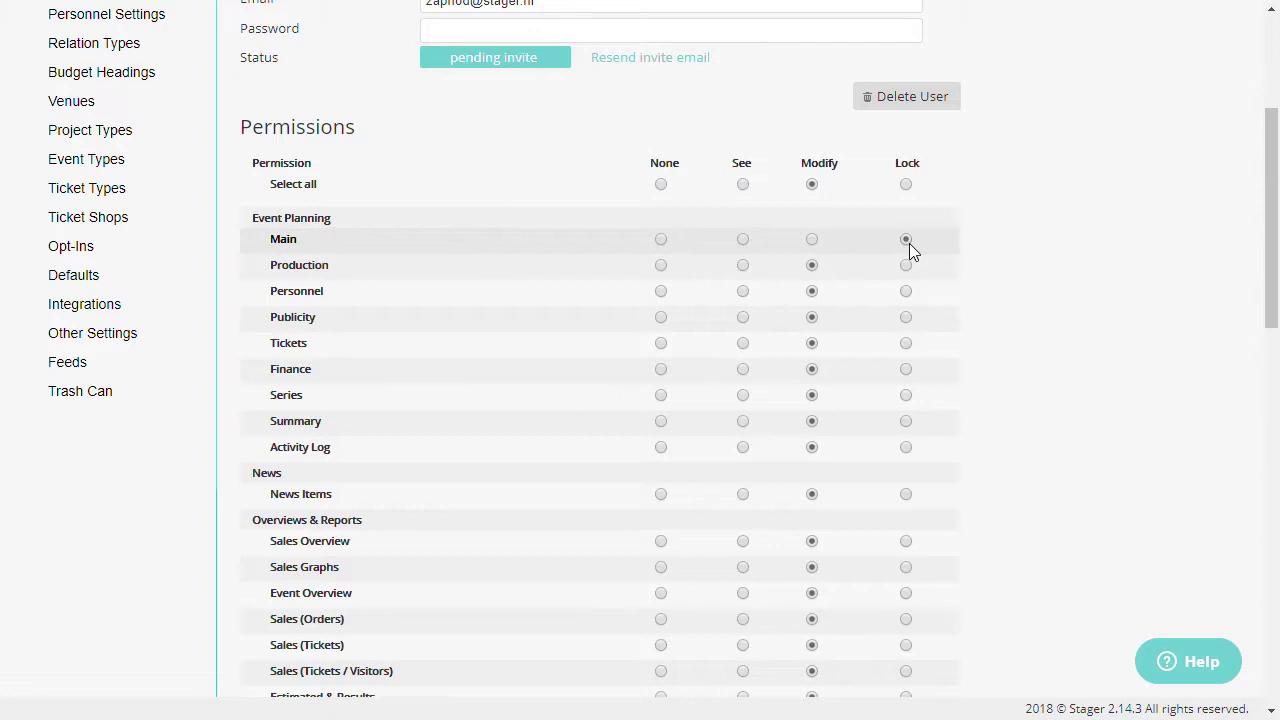
scroll(909, 243, down, 7)
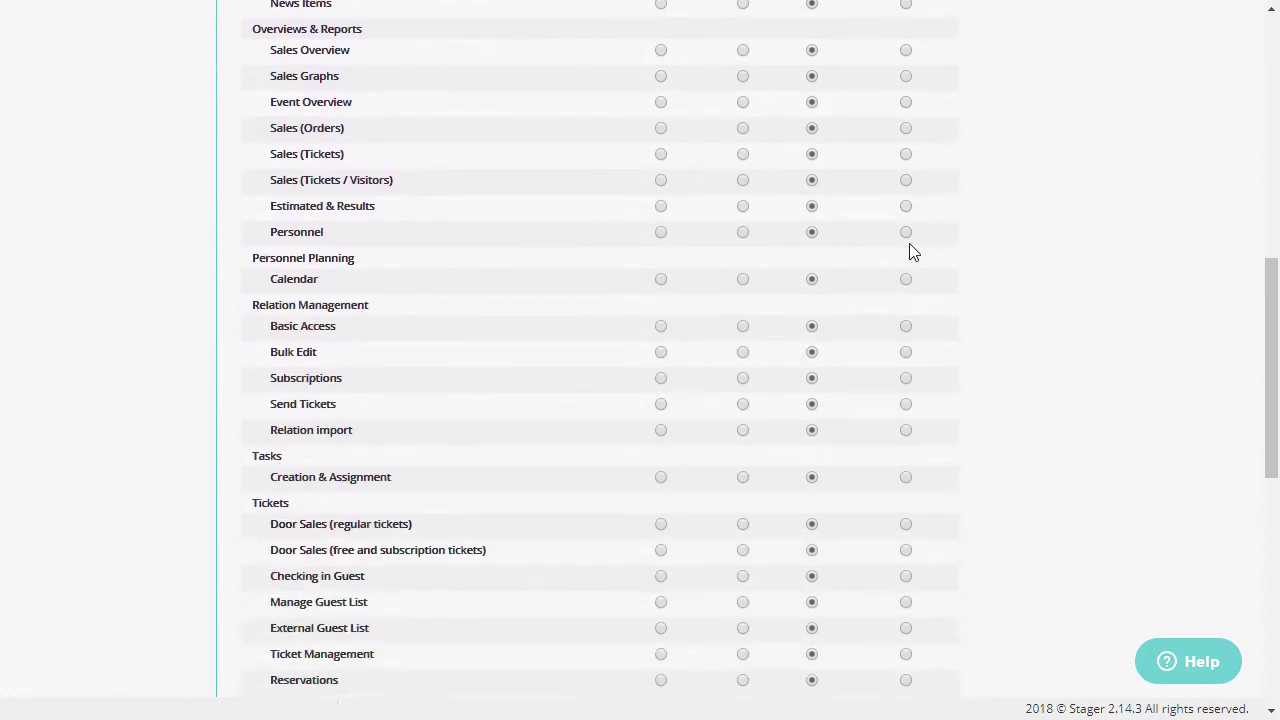
scroll(912, 252, down, 5)
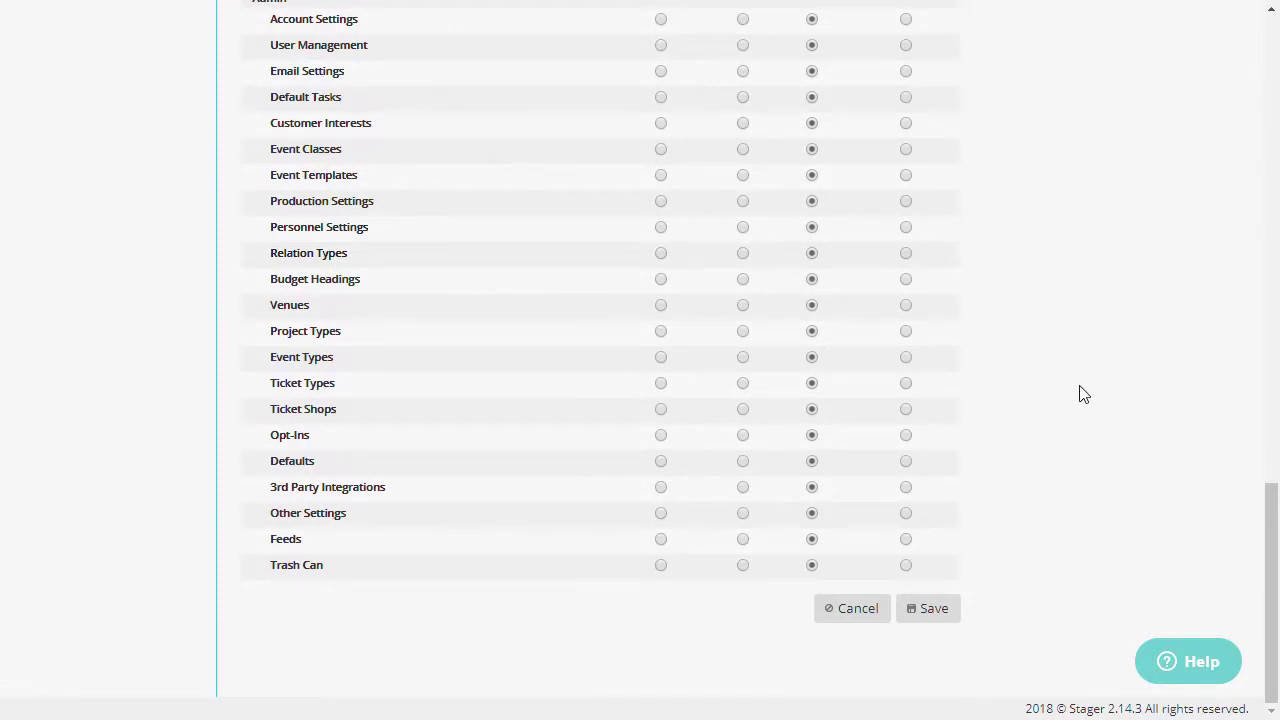
click(938, 624)
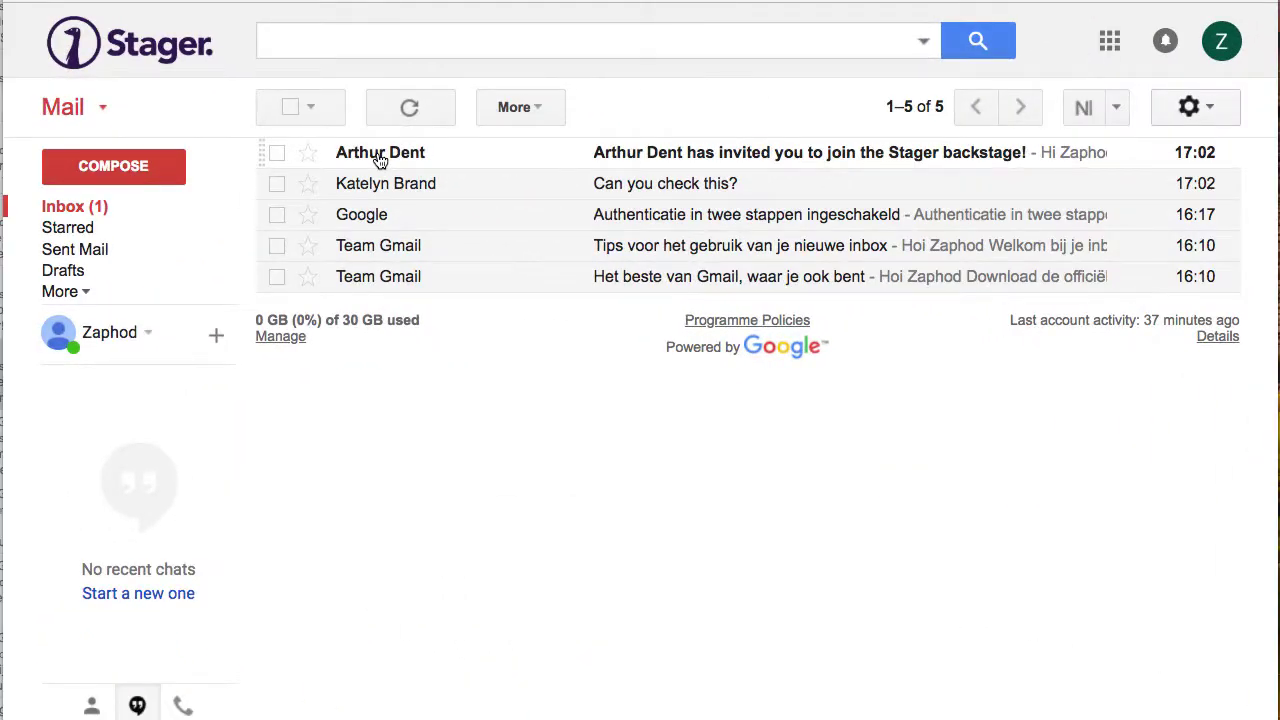
Open the Stager invitation e-mail and follow its account activation link
click(380, 157)
scroll(925, 432, down, 5)
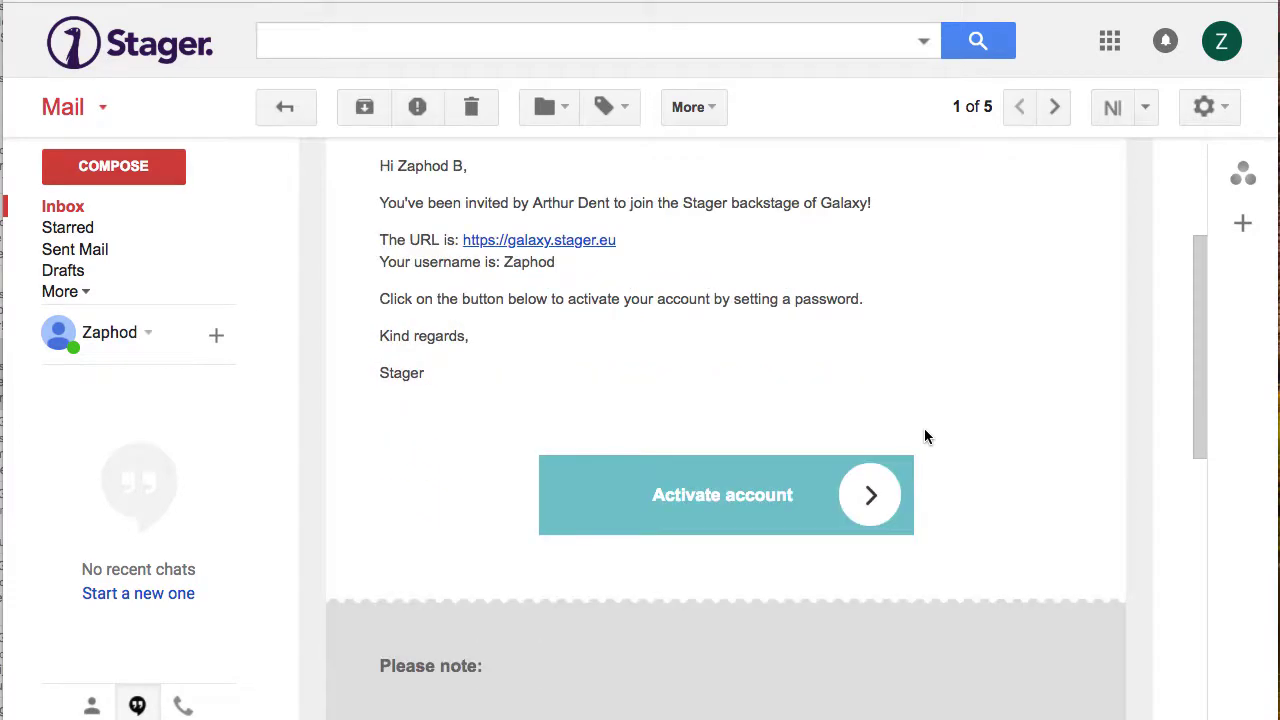
click(755, 488)
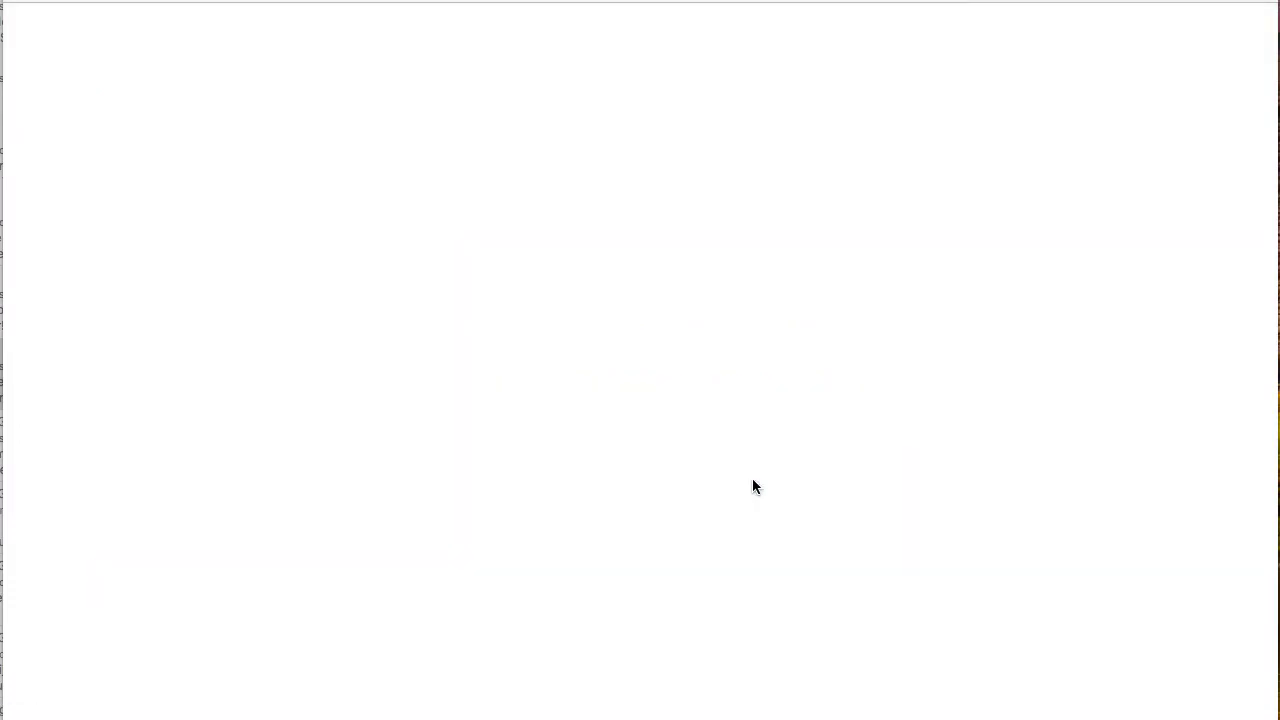
Enter the new account password and repeat it in the verification field
click(691, 456)
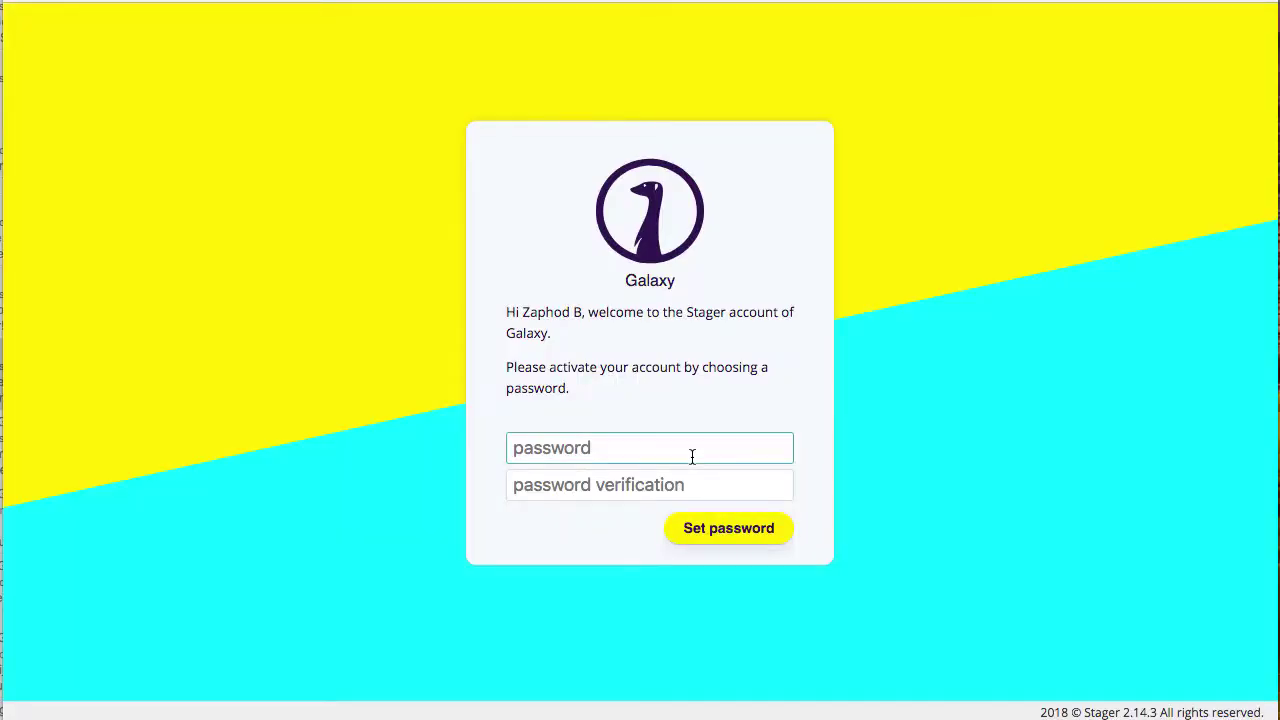
text(••••••)
key(Tab)
text(••••••)
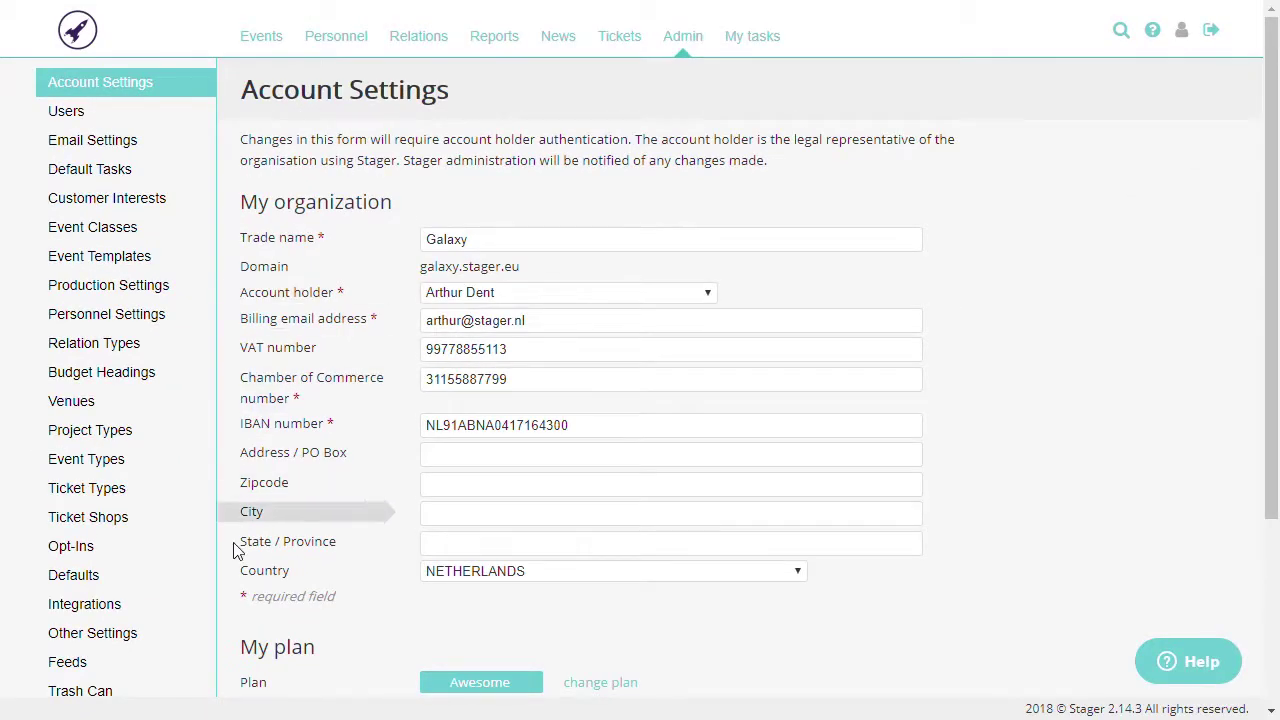
Open Other Settings in the Admin sidebar
click(169, 633)
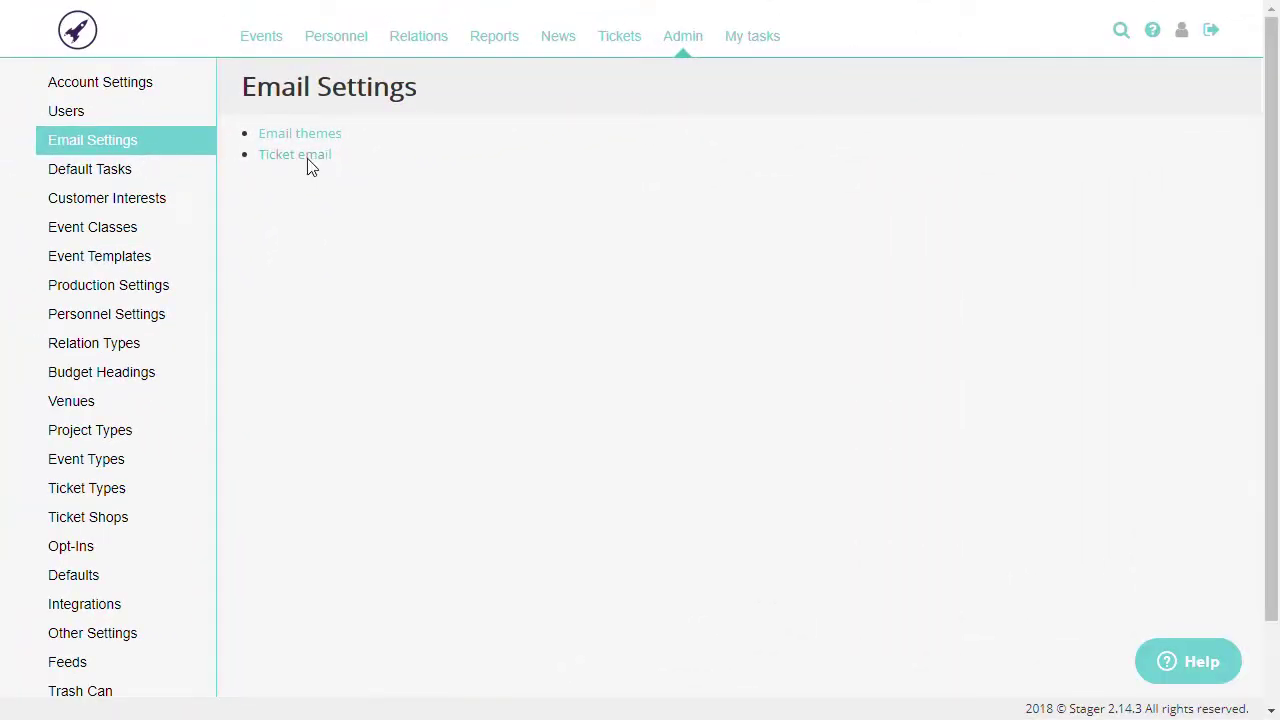
View the ticket confirmation e-mail's intro text, then the Venues list
click(308, 160)
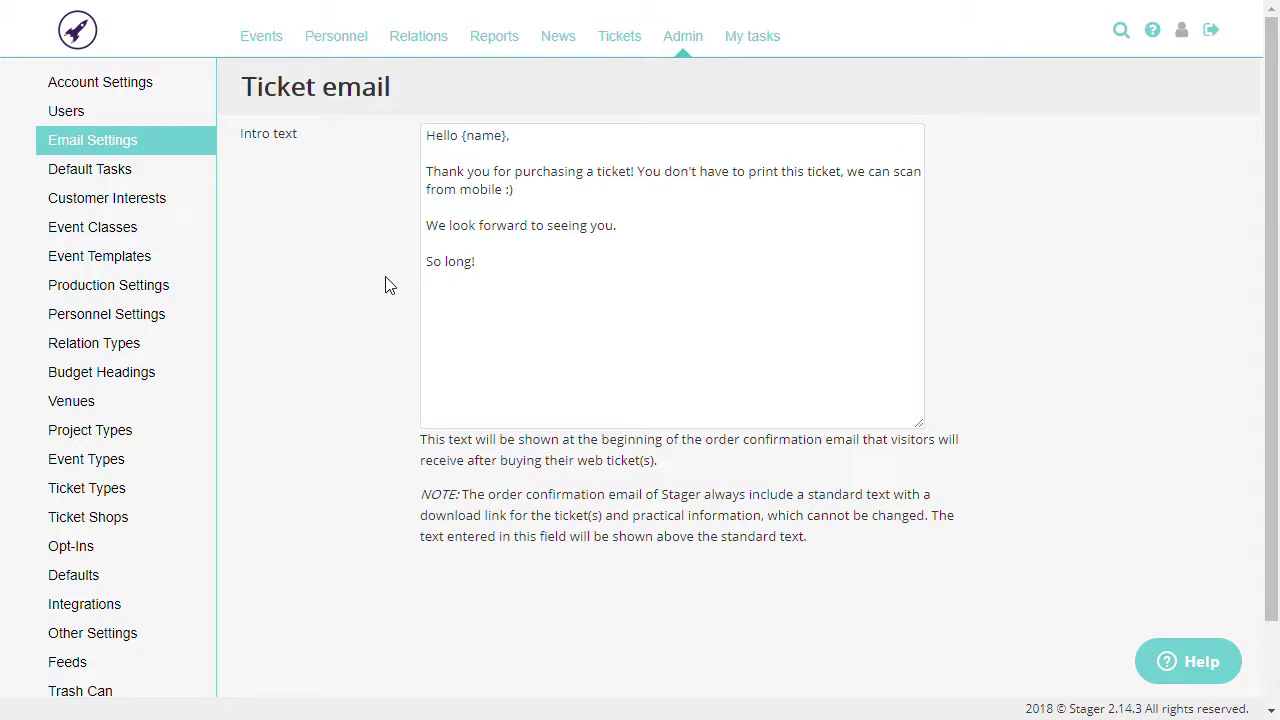
click(159, 404)
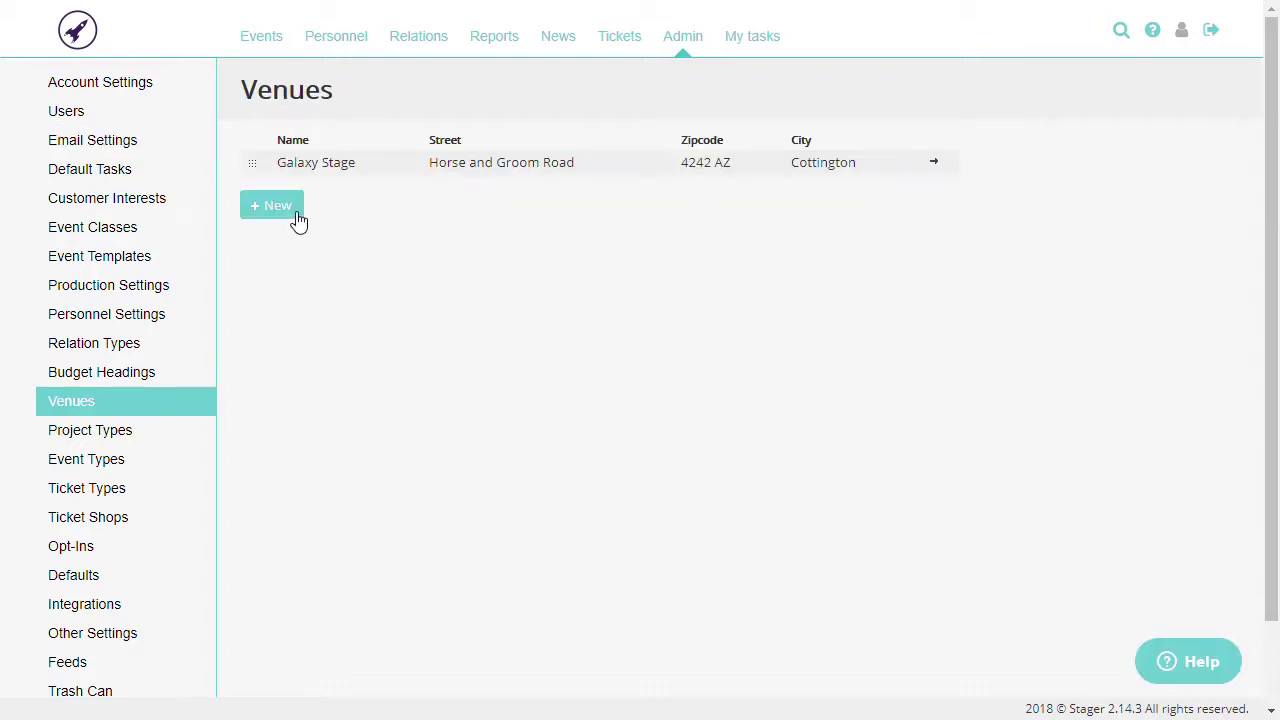
View the Galaxy Stage venue details, then the Ticket Shops list
click(343, 178)
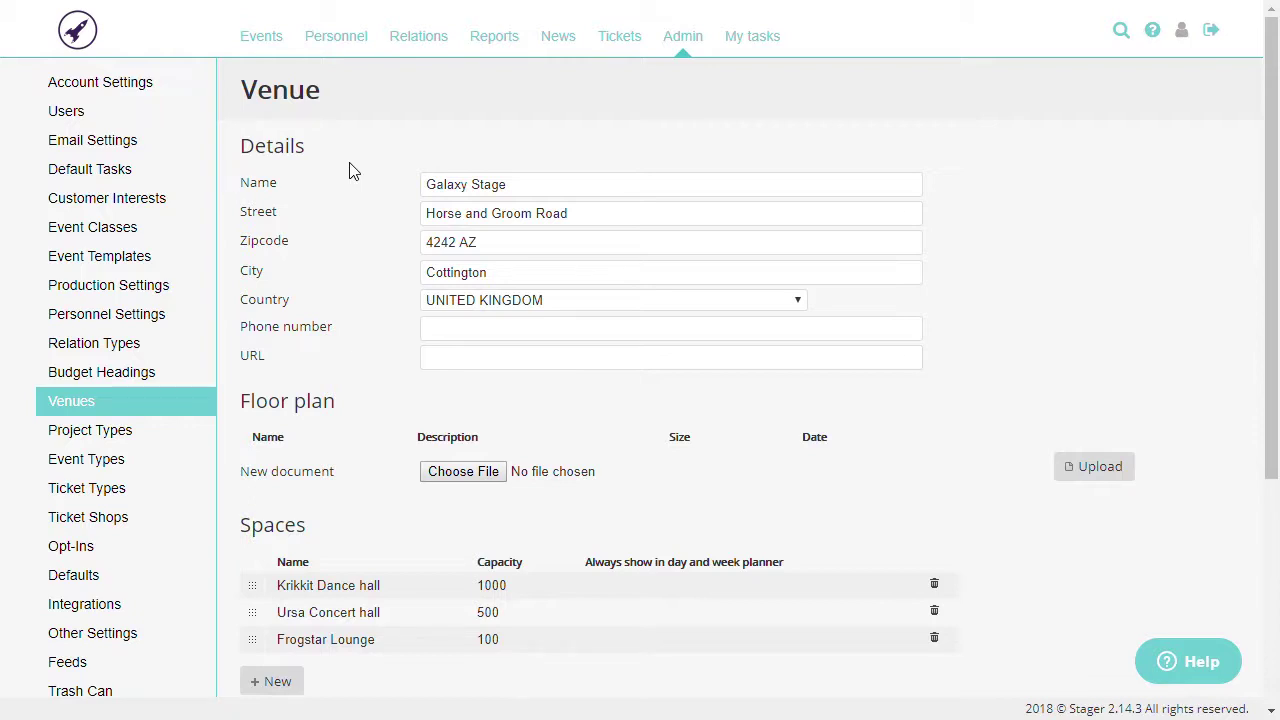
click(150, 513)
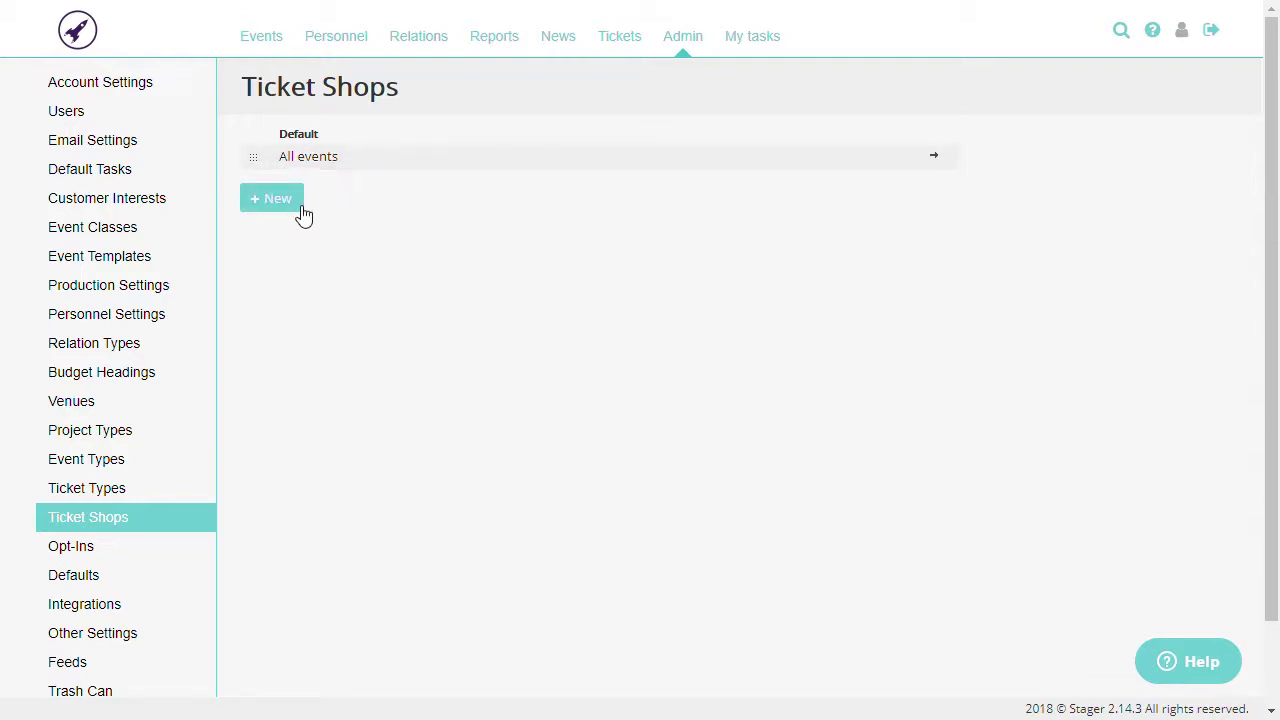
Open the All events ticket shop settings and preview its public shop page
click(339, 174)
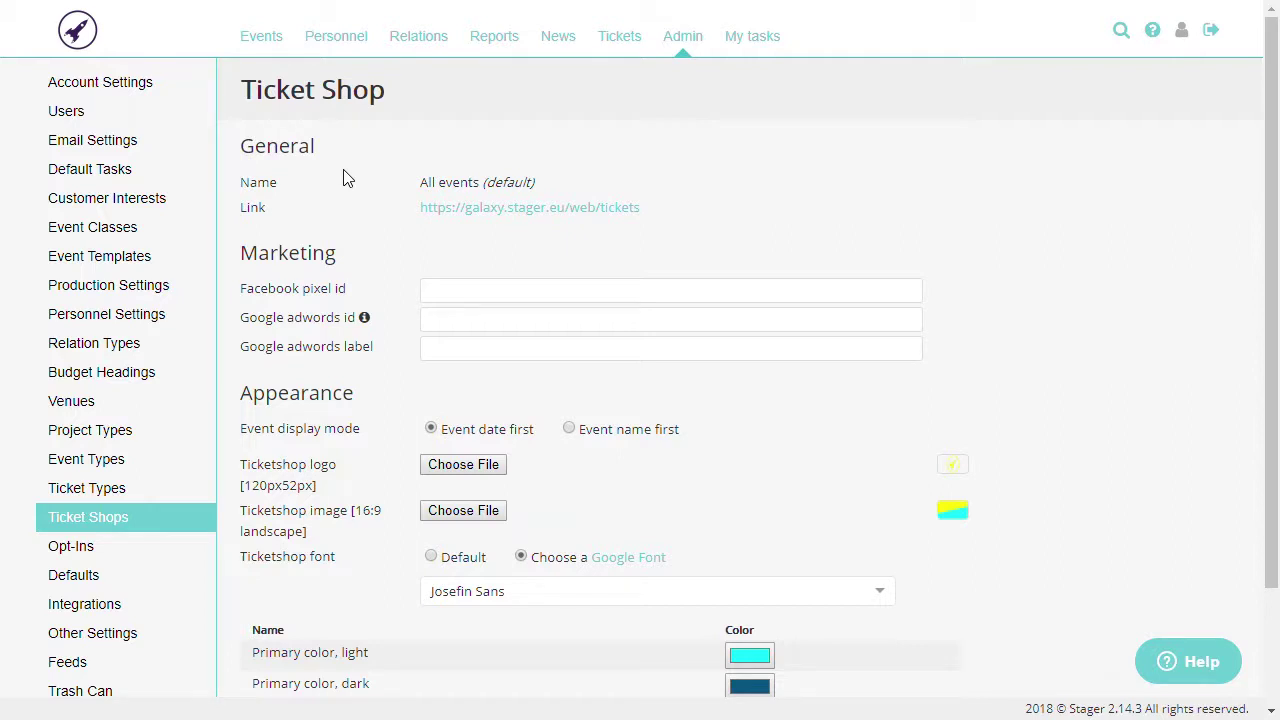
click(463, 210)
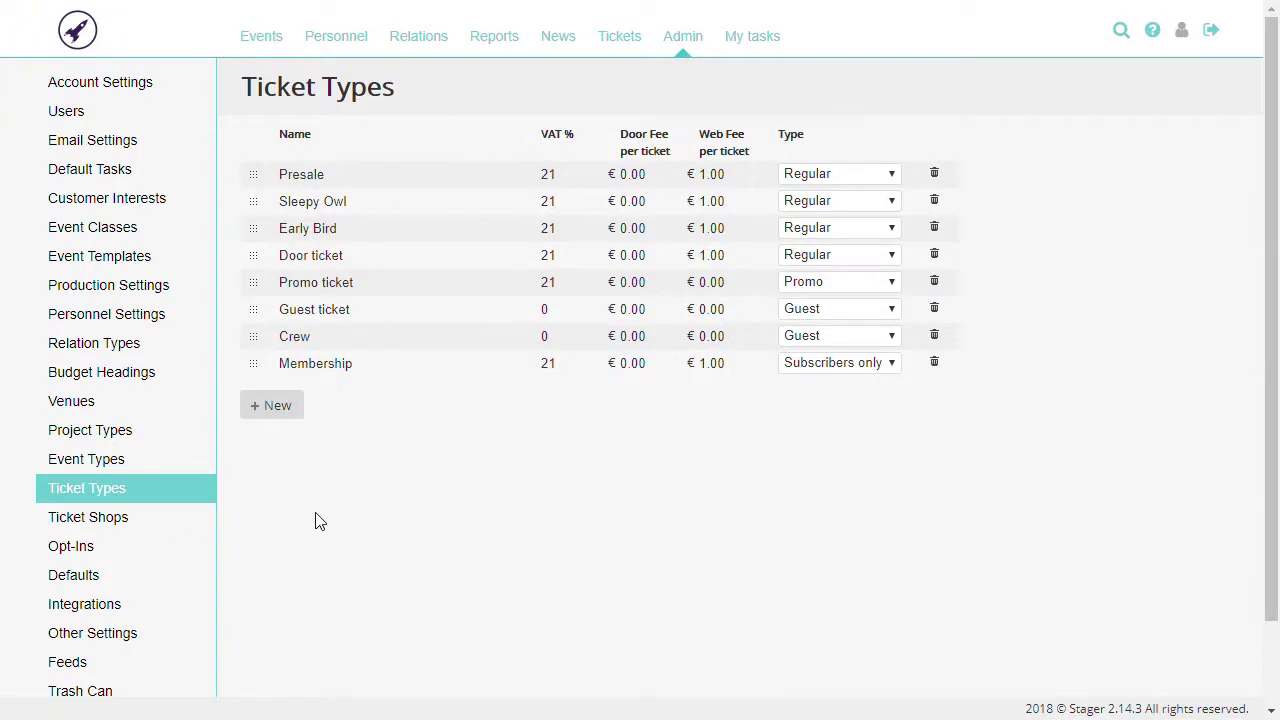
Move Early Bird above Sleepy Owl, then view the Defaults settings page
drag(261, 244, 259, 213)
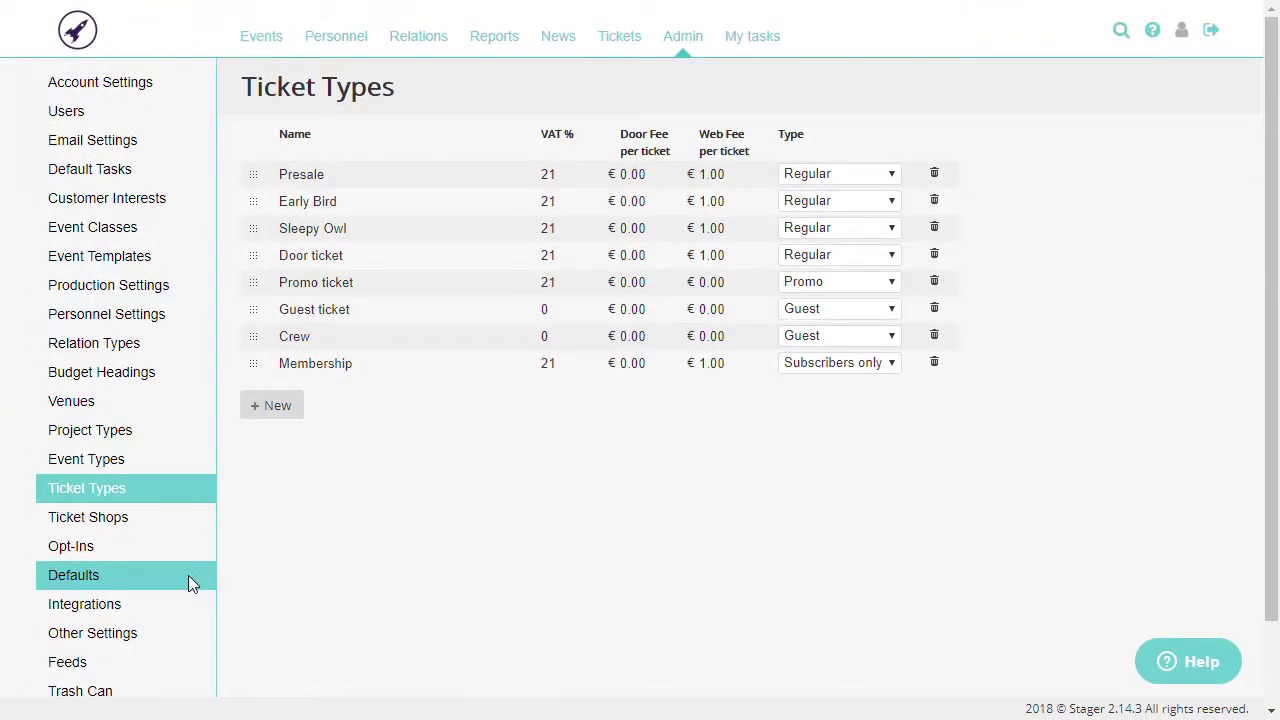
click(188, 575)
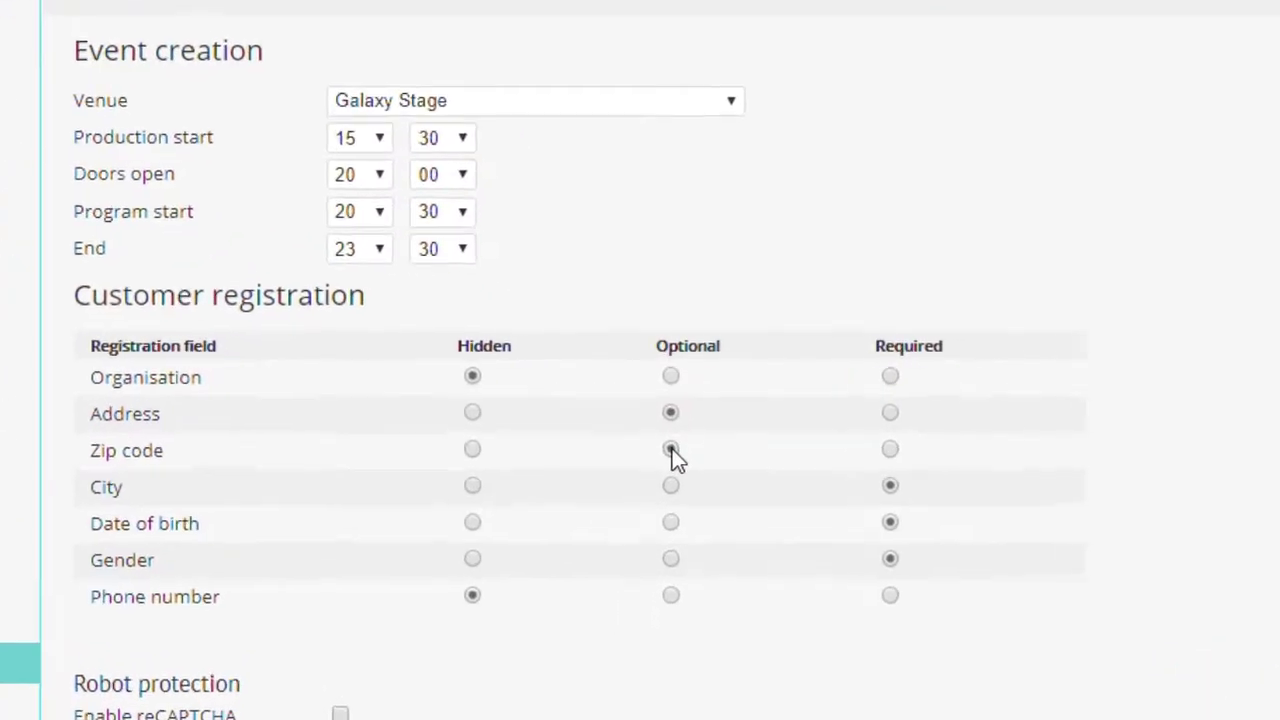
Under Customer registration, keep City required and switch Date of birth to Optional
click(667, 467)
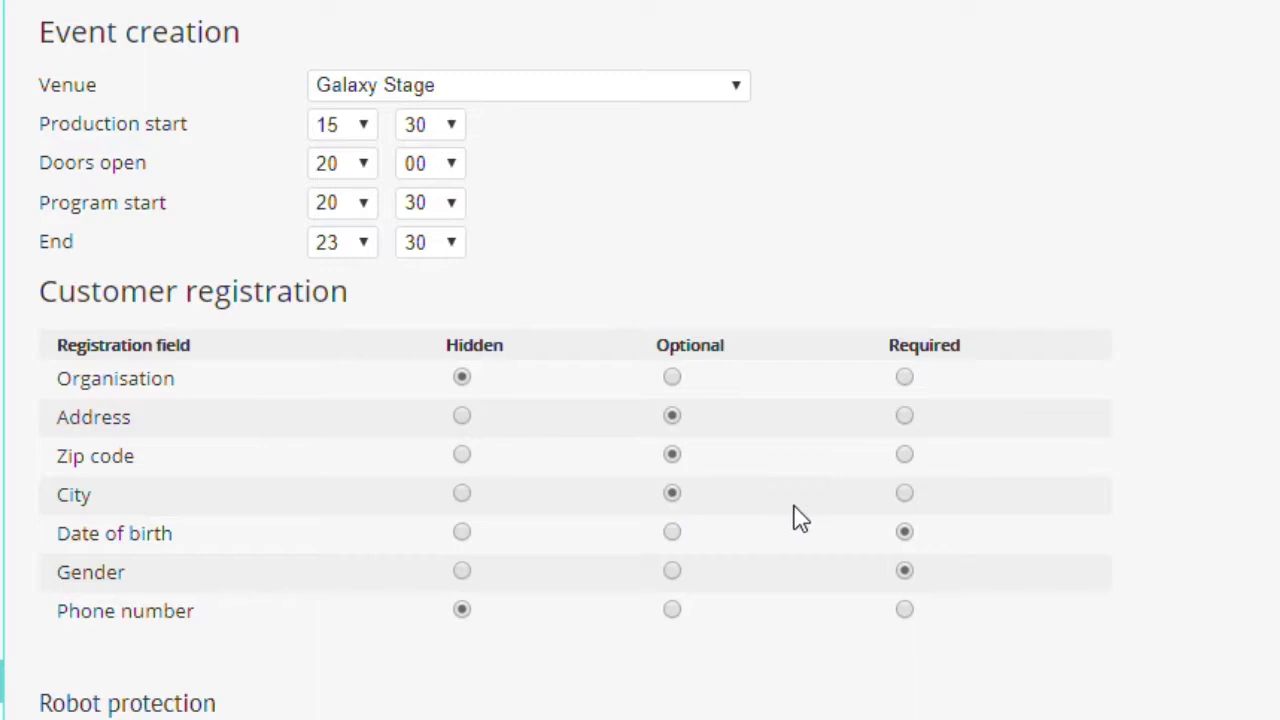
click(904, 493)
click(673, 534)
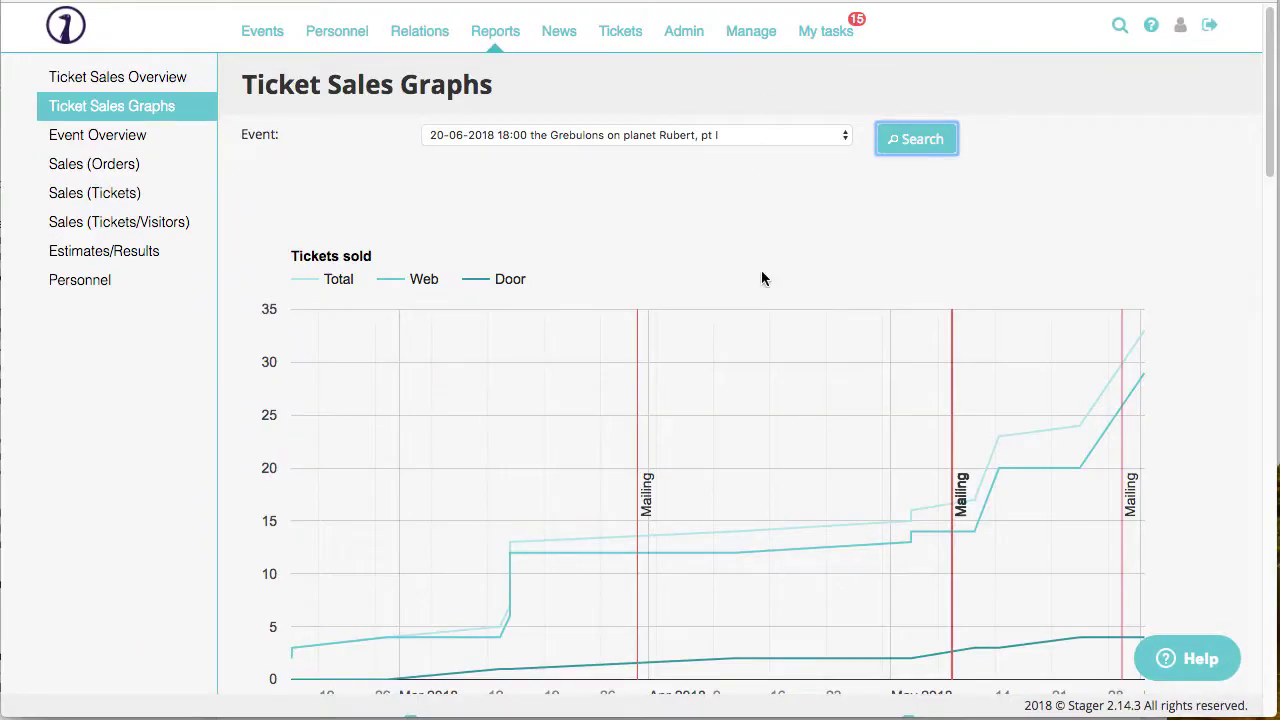
Scroll through the Grebulons ticket type, age, gender and location charts, checking the Eindhoven map dot
scroll(773, 345, down, 5)
scroll(774, 345, down, 3)
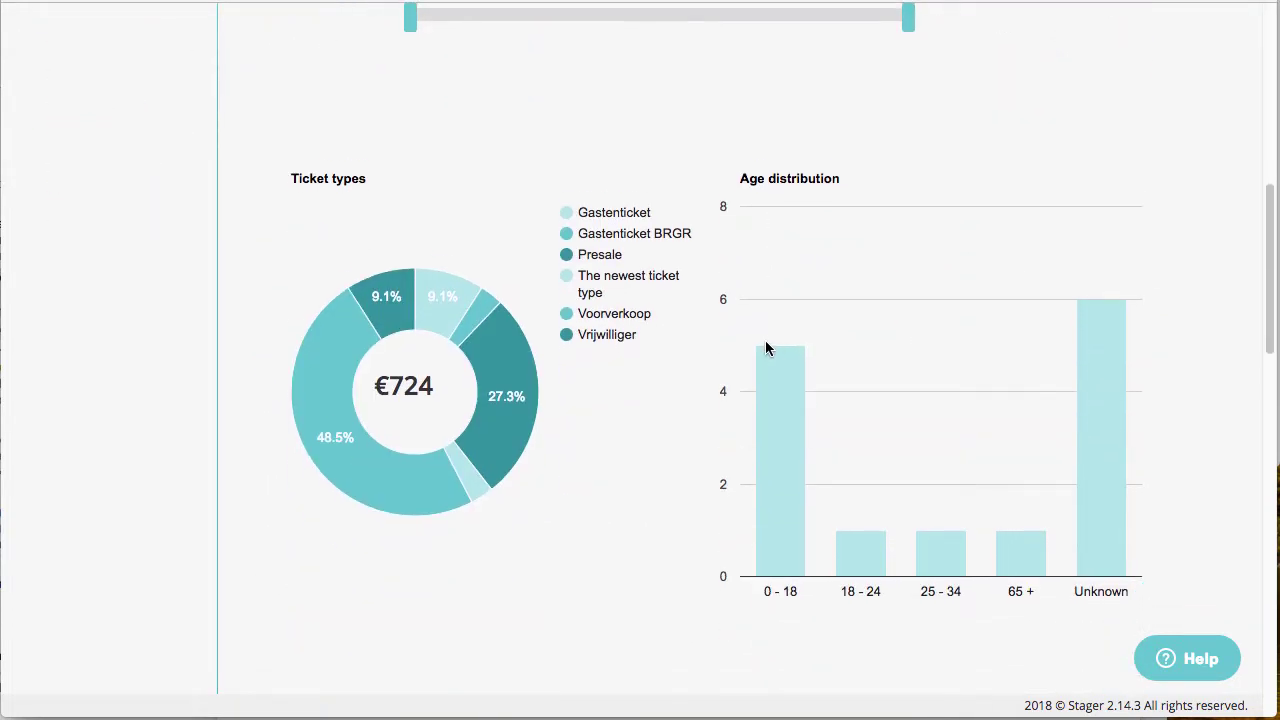
scroll(767, 347, down, 1)
scroll(592, 380, down, 7)
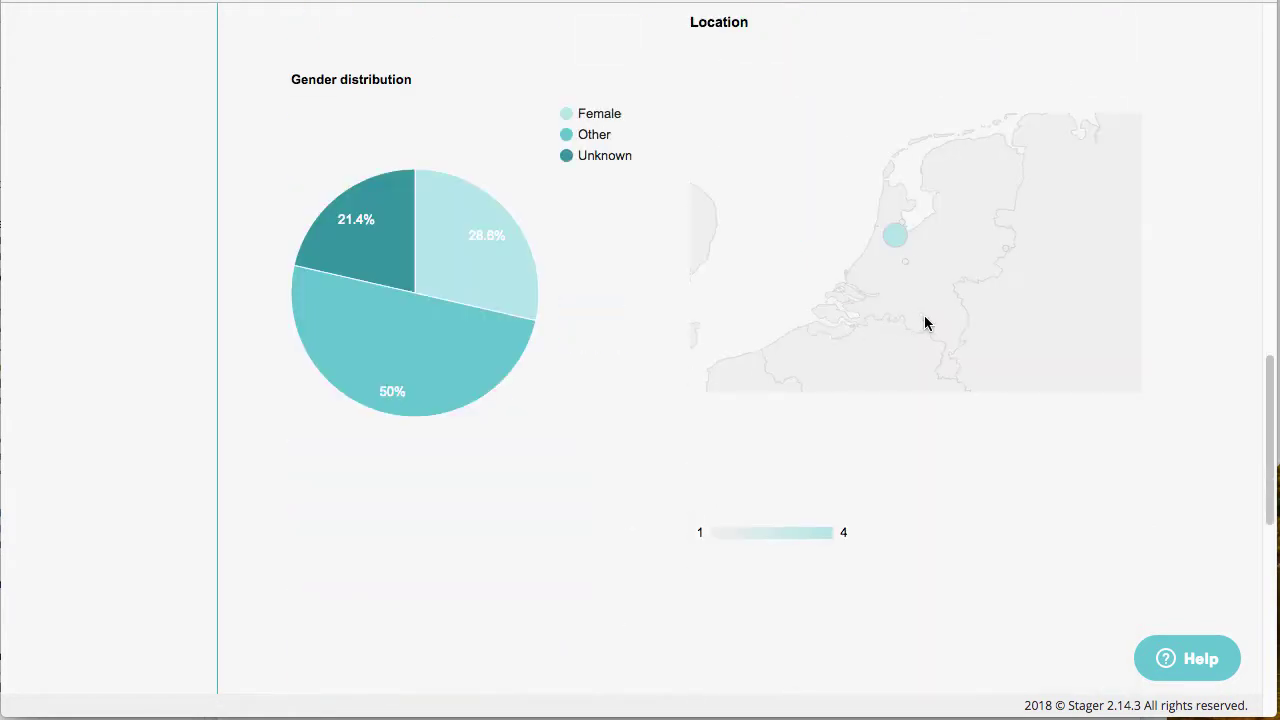
mouse_move(925, 319)
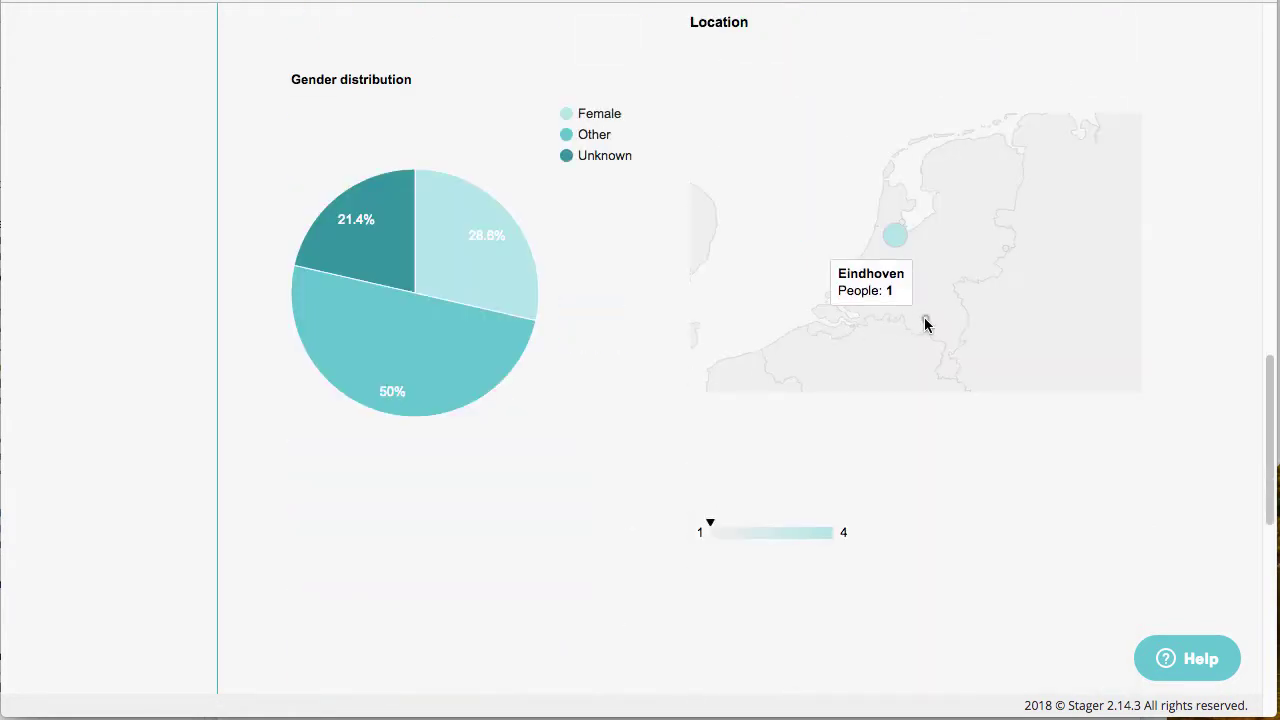